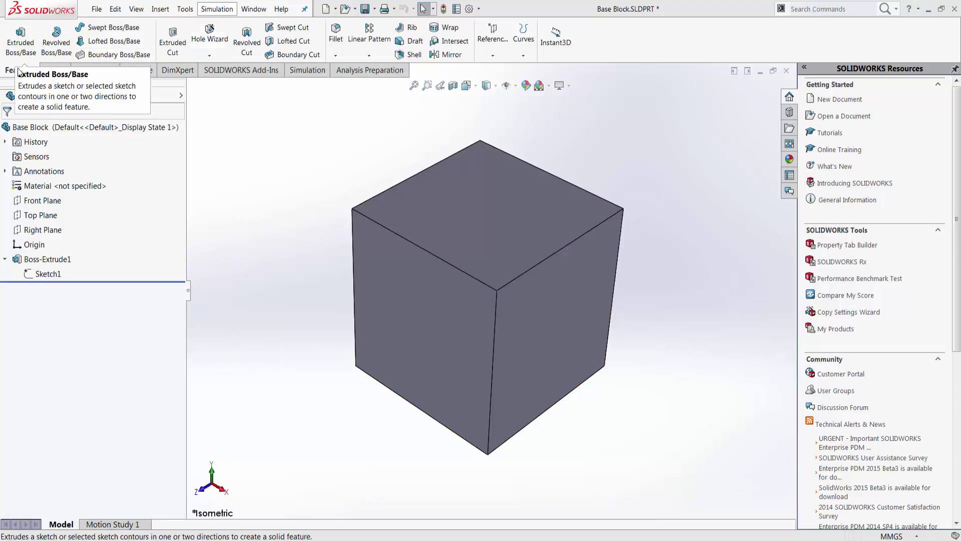
Start a Hole Wizard counterbore using ANSI Metric for an M5 socket head cap screw.
left_click(210, 34)
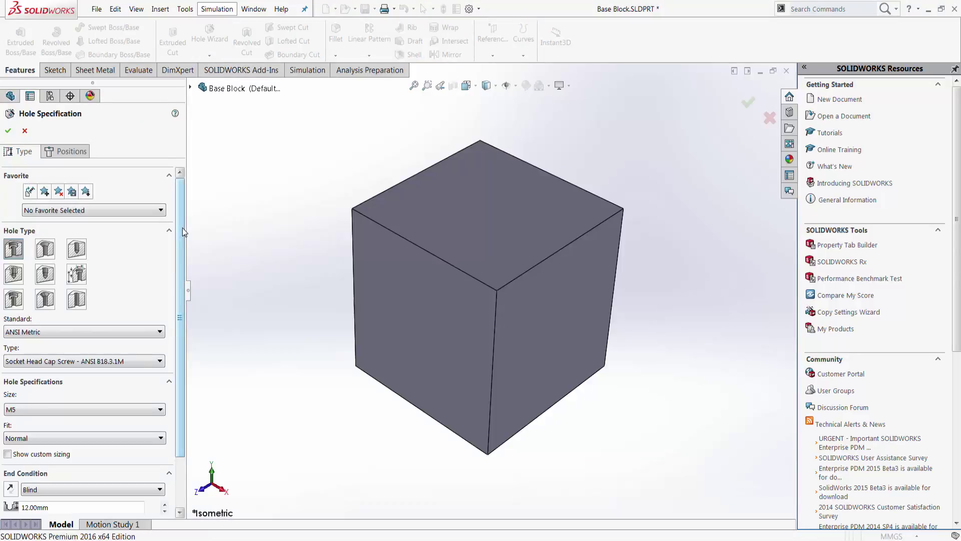
left_click_drag(183, 228, 180, 273)
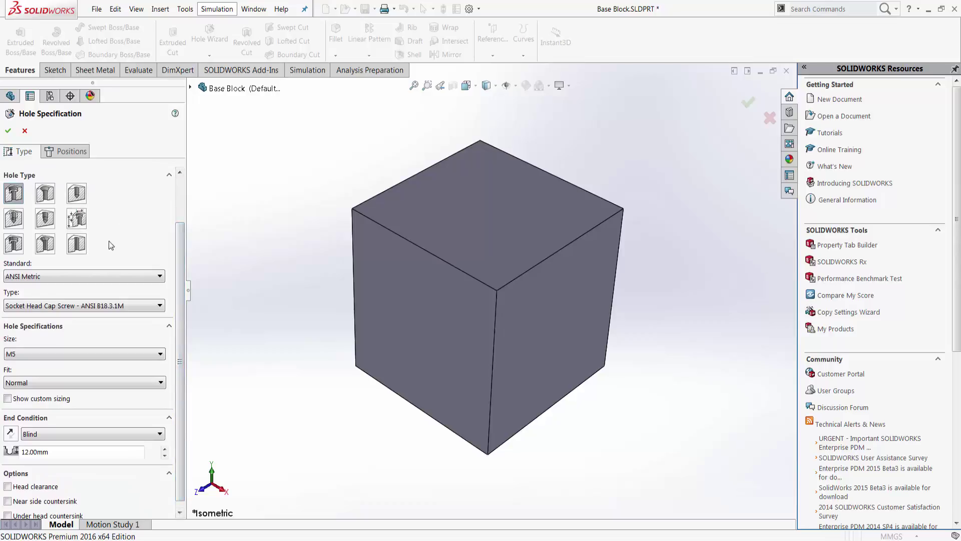
left_click(42, 277)
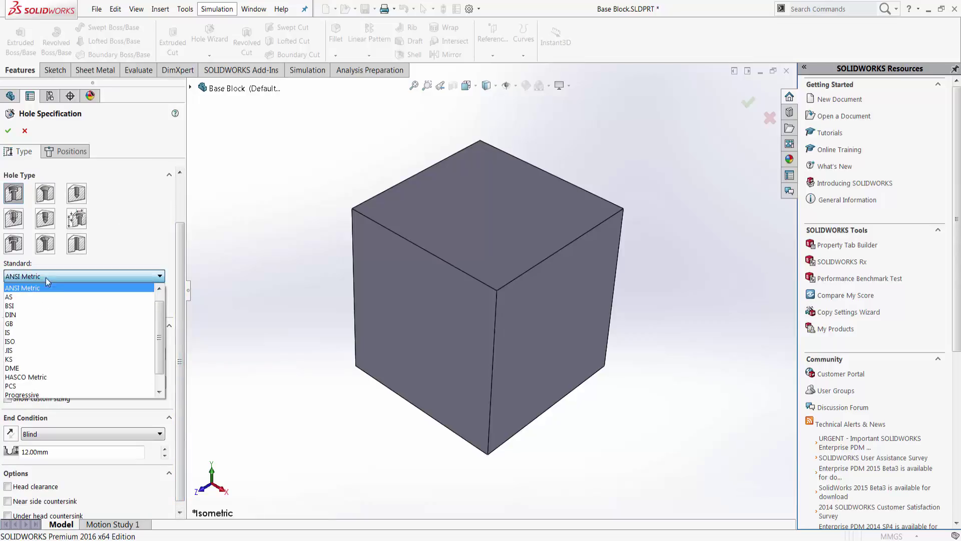
left_click(67, 287)
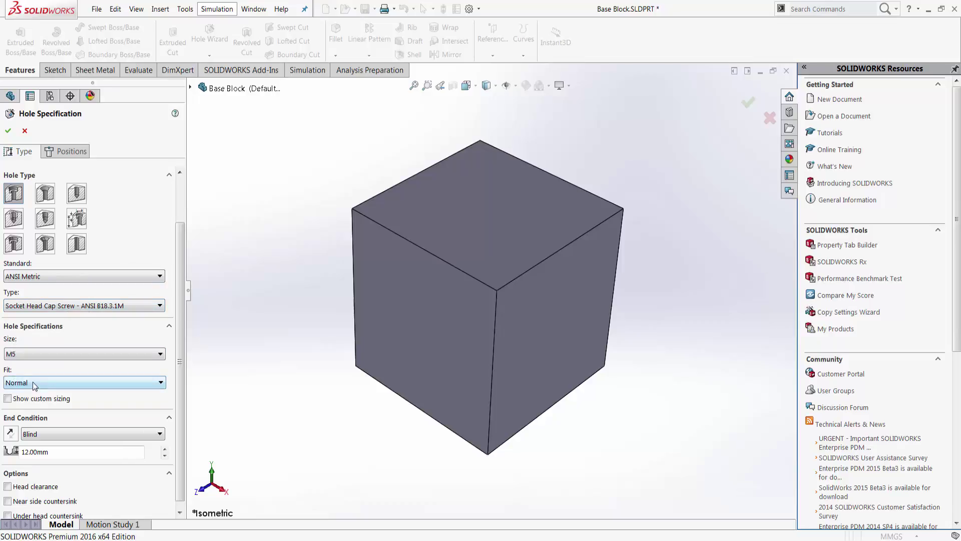
scroll(187, 410, "down", 1)
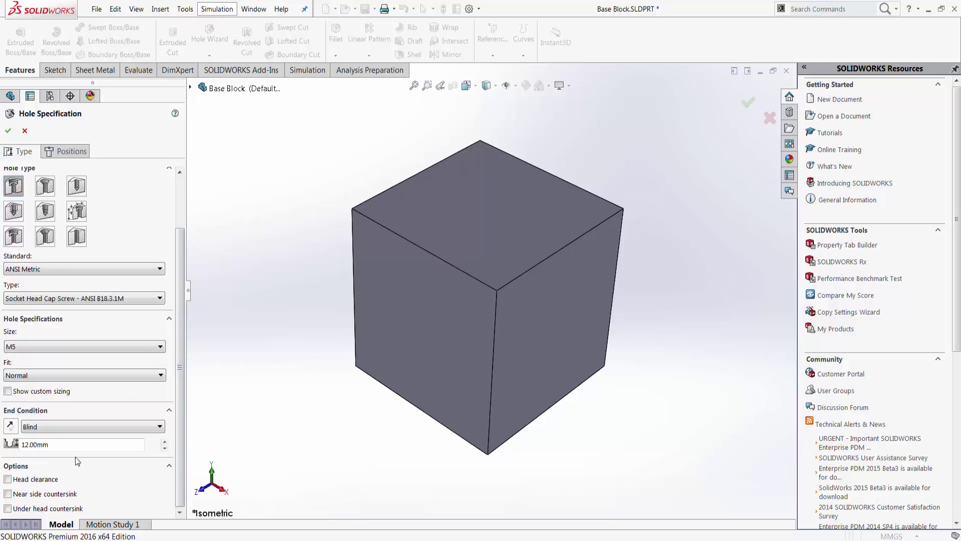
scroll(183, 436, "up", 3)
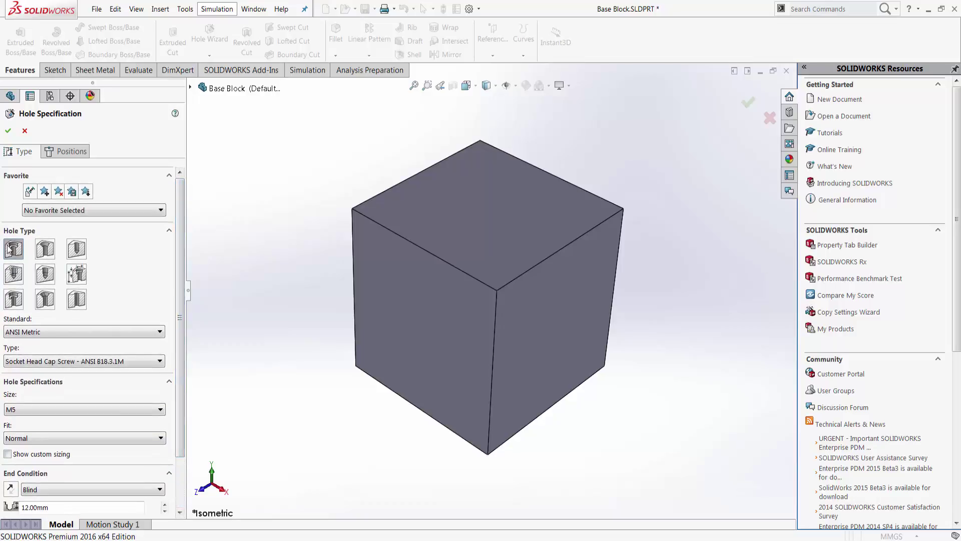
scroll(182, 301, "down", 3)
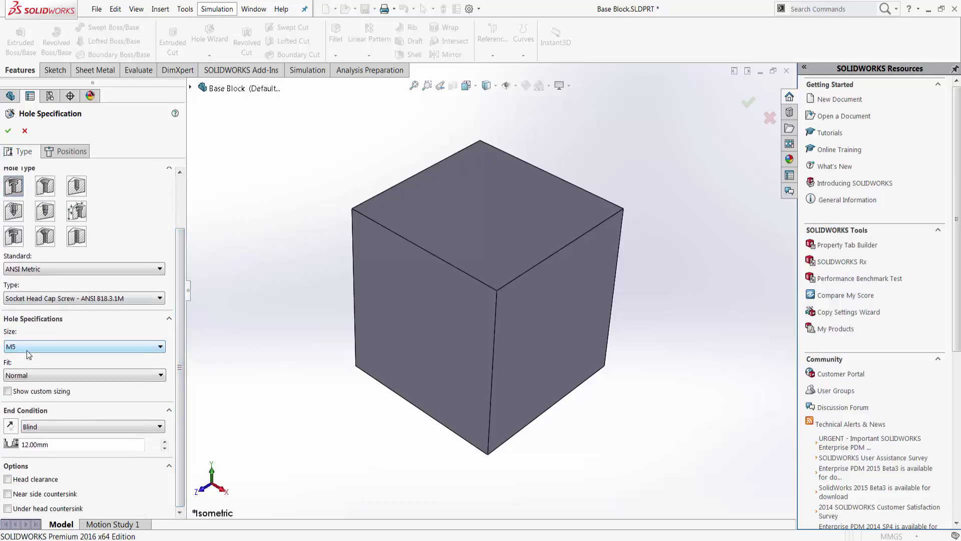
Enable custom sizing and begin replacing the 10 mm counterbore diameter with 15 mm.
left_click(7, 392)
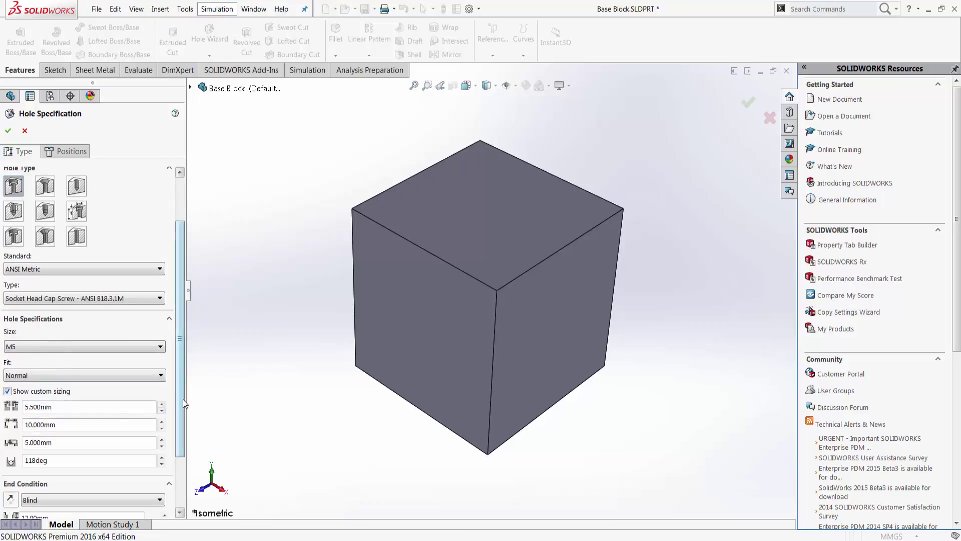
scroll(60, 379, "down", 3)
double_click(60, 373)
type("5")
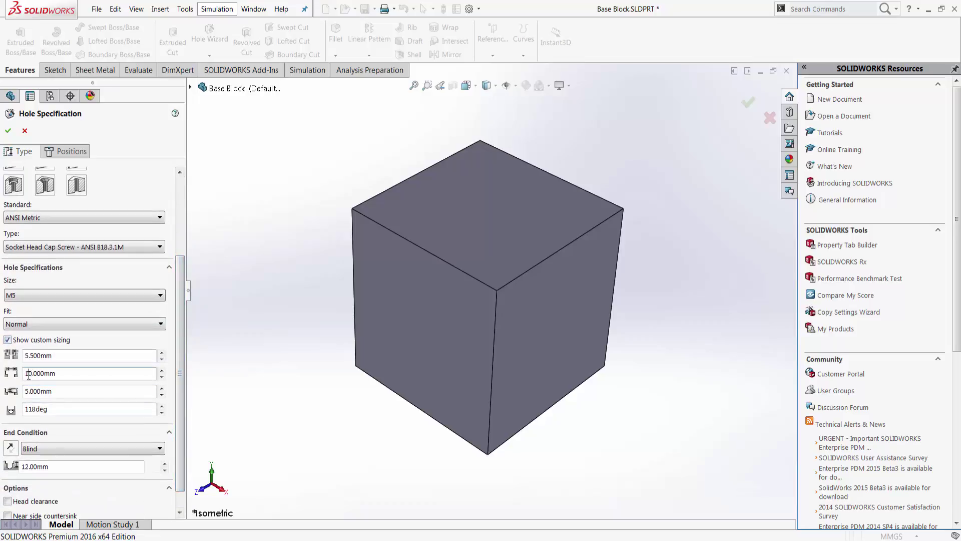
key("BackSpace")
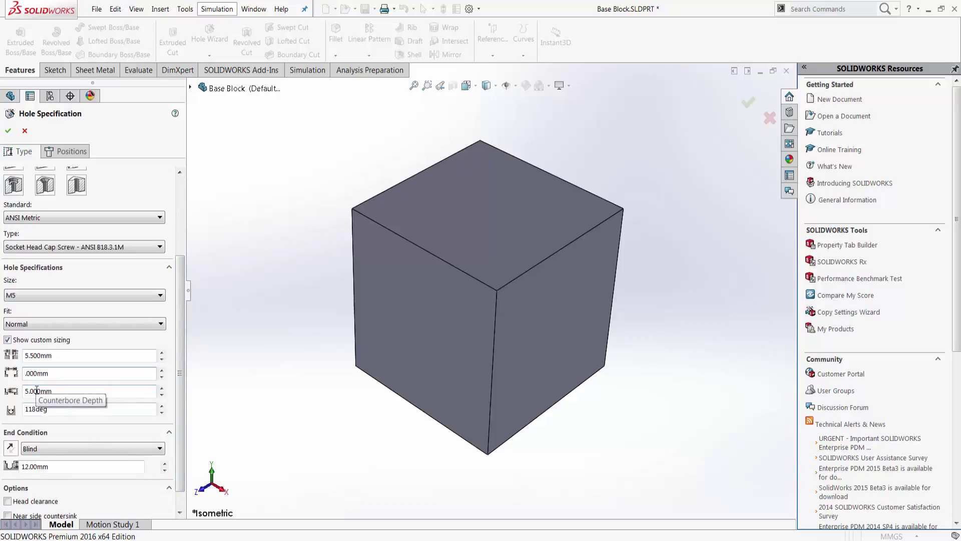
type("15")
left_click_drag(182, 365, 187, 384)
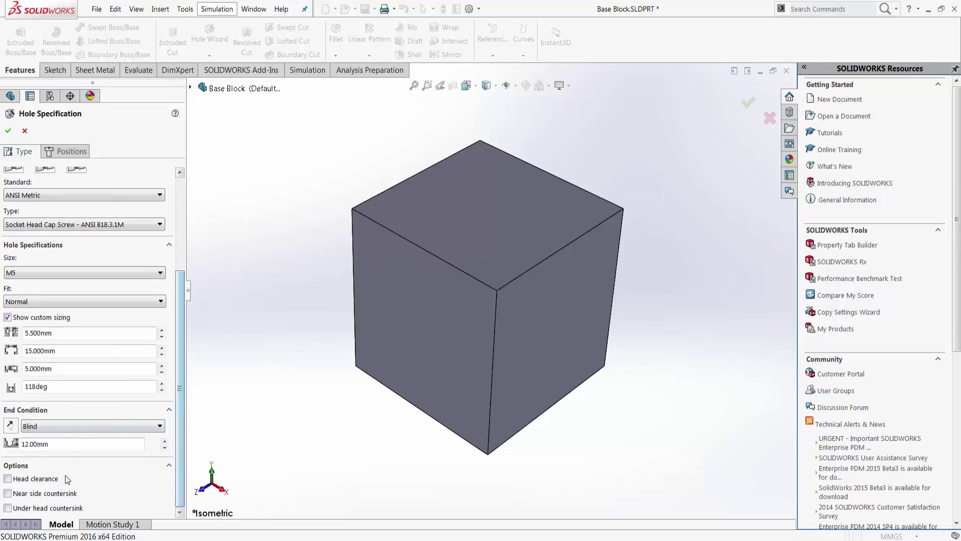
left_click_drag(184, 444, 177, 315)
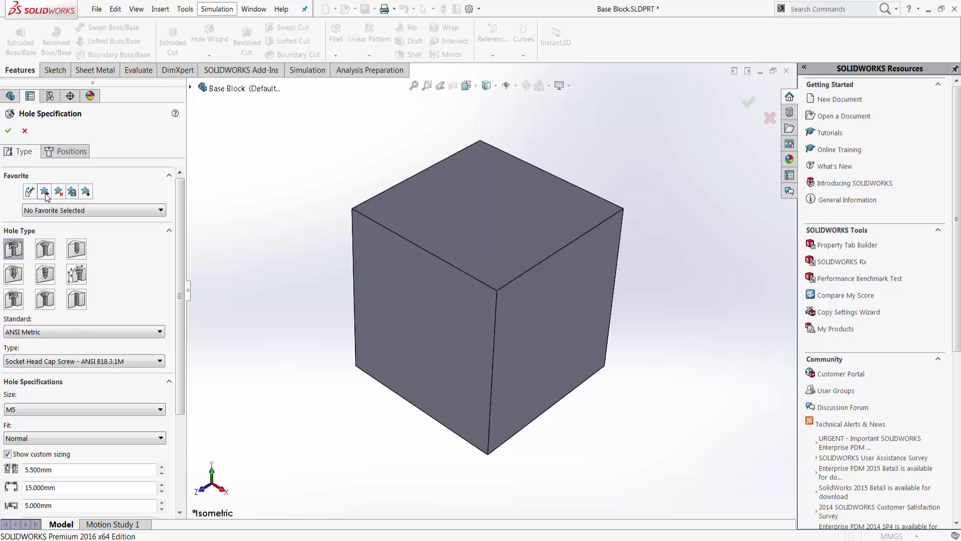
Save the hole settings as the favorite 'CBORE for M5 SHCS custom size 1'.
left_click(45, 191)
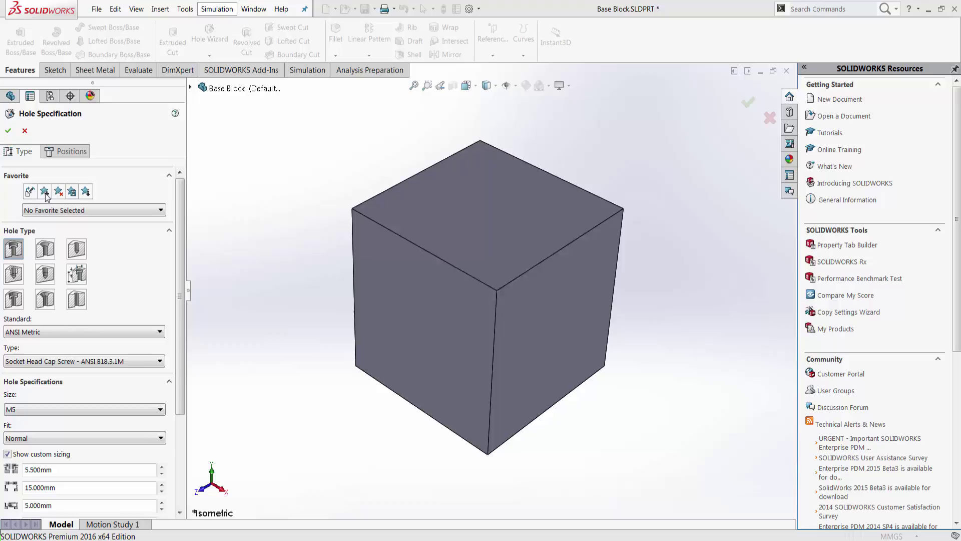
left_click(448, 271)
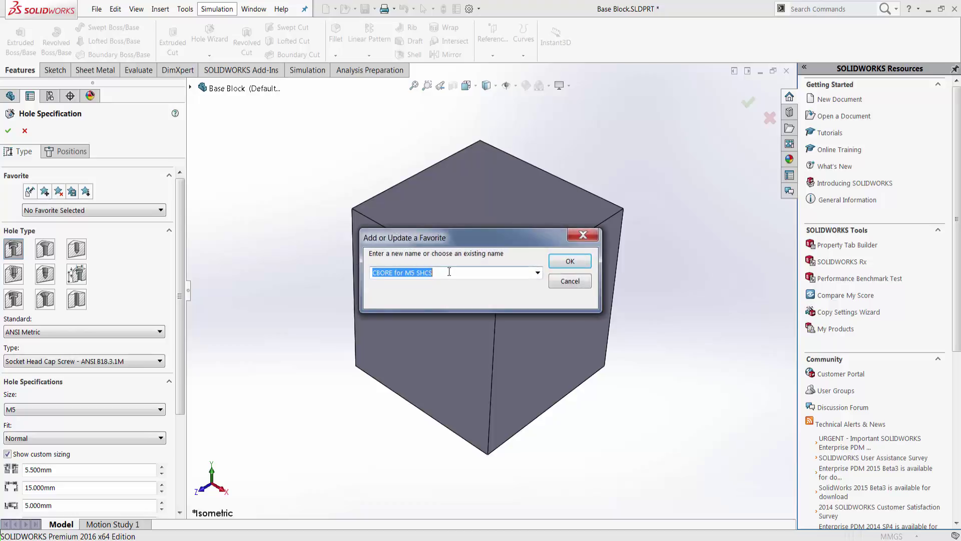
left_click(449, 272)
type("c")
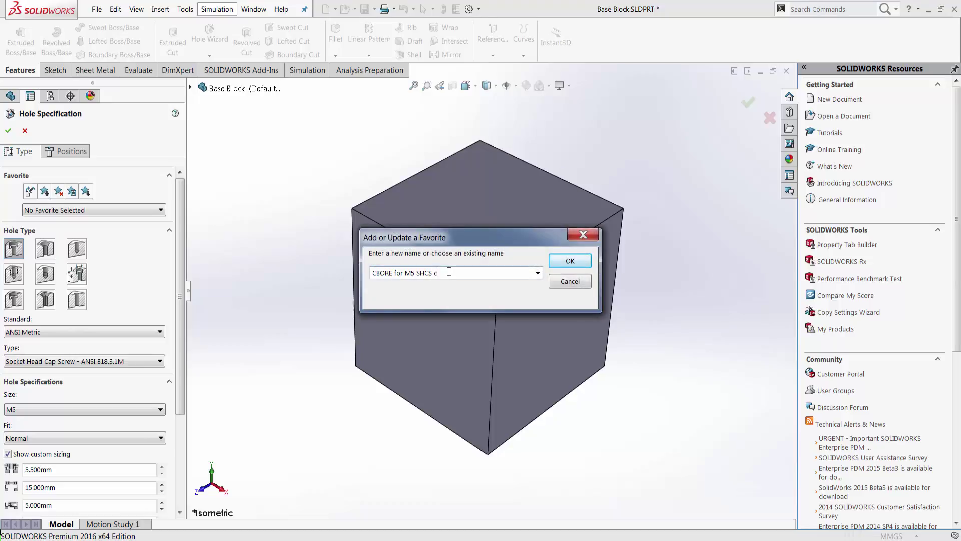
type("ustom size 1")
left_click(570, 261)
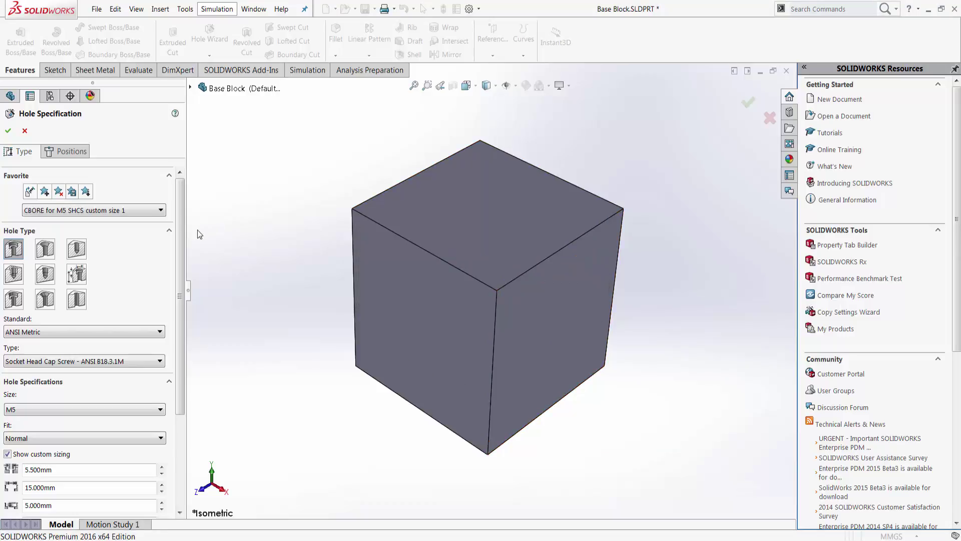
Place the M5 counterbore hole on the cube's top face and create it.
left_click(72, 151)
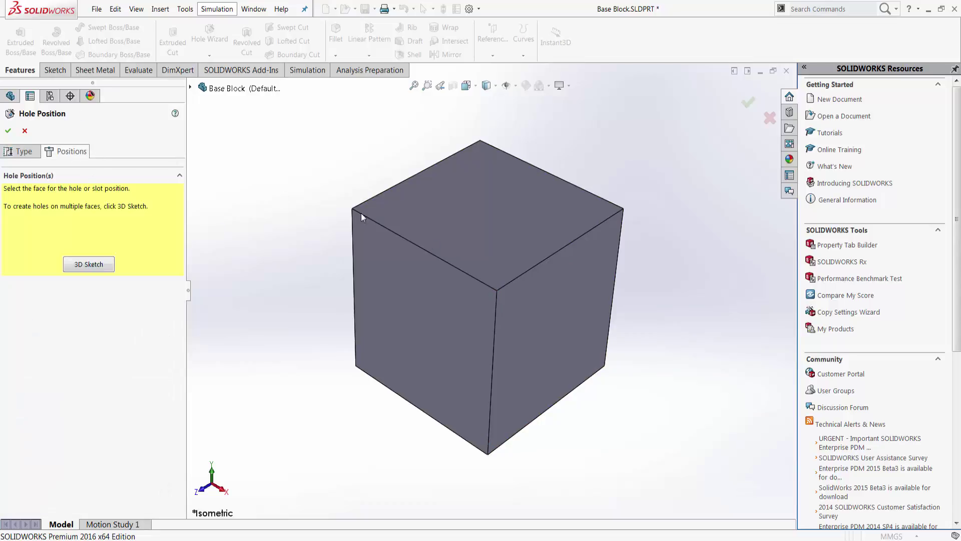
left_click(470, 212)
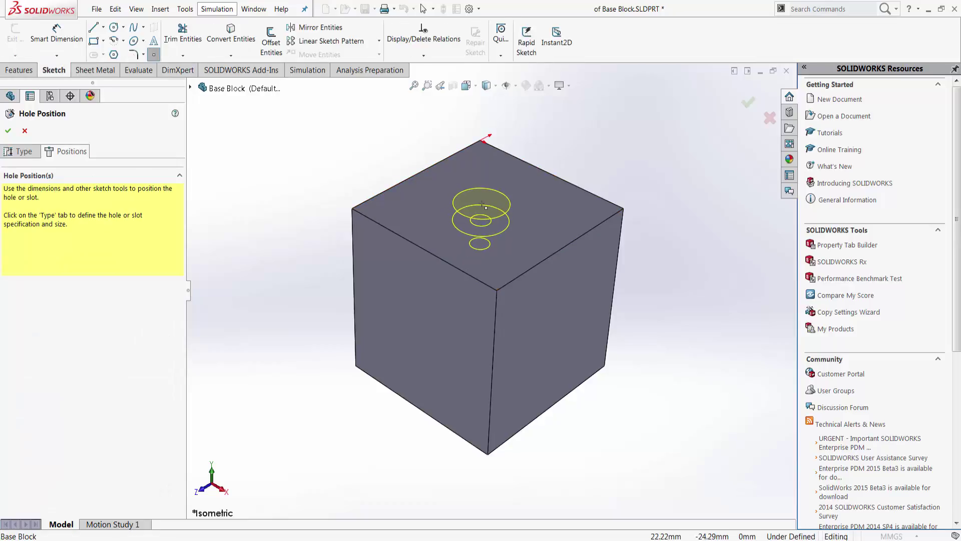
left_click(482, 203)
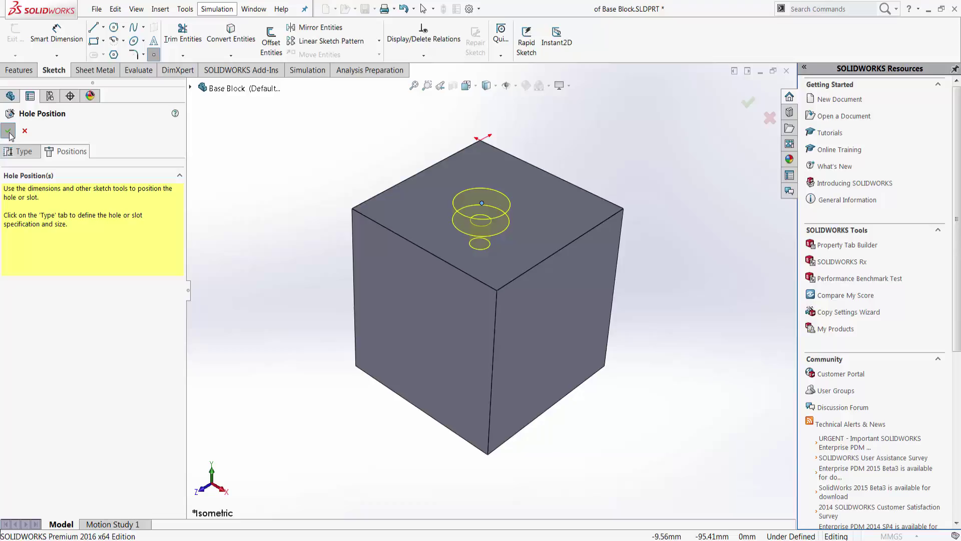
left_click(11, 132)
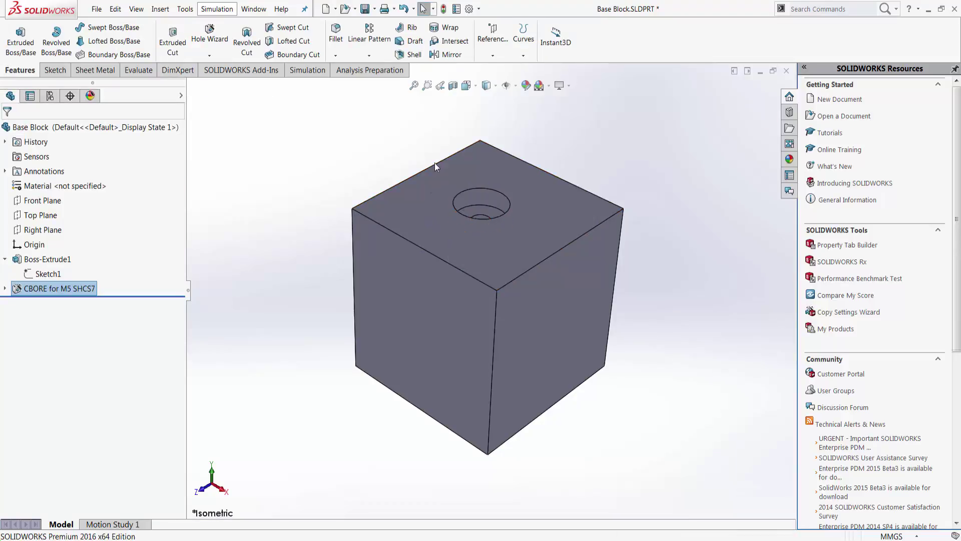
Dimension the top counterbore hole edge with its 15 mm diameter.
left_click(54, 70)
left_click(56, 39)
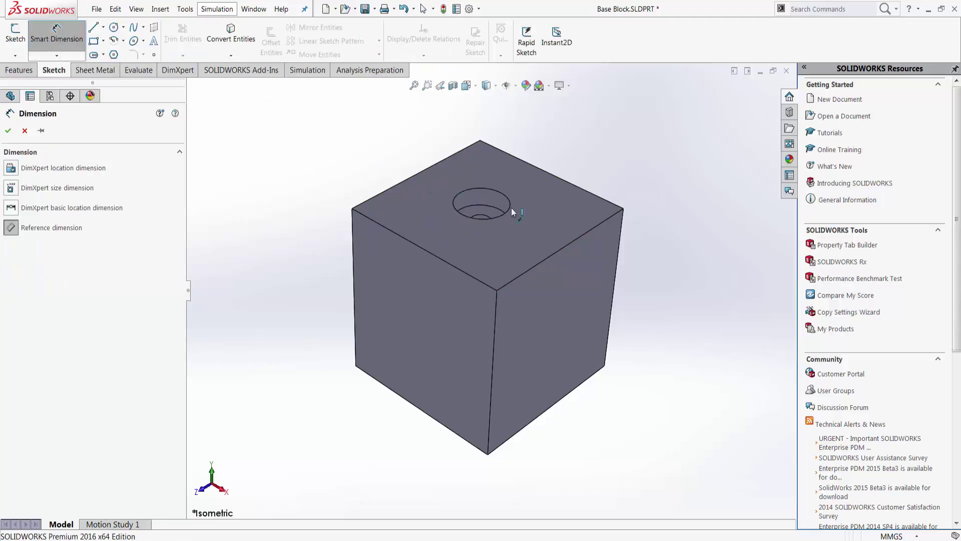
left_click(510, 214)
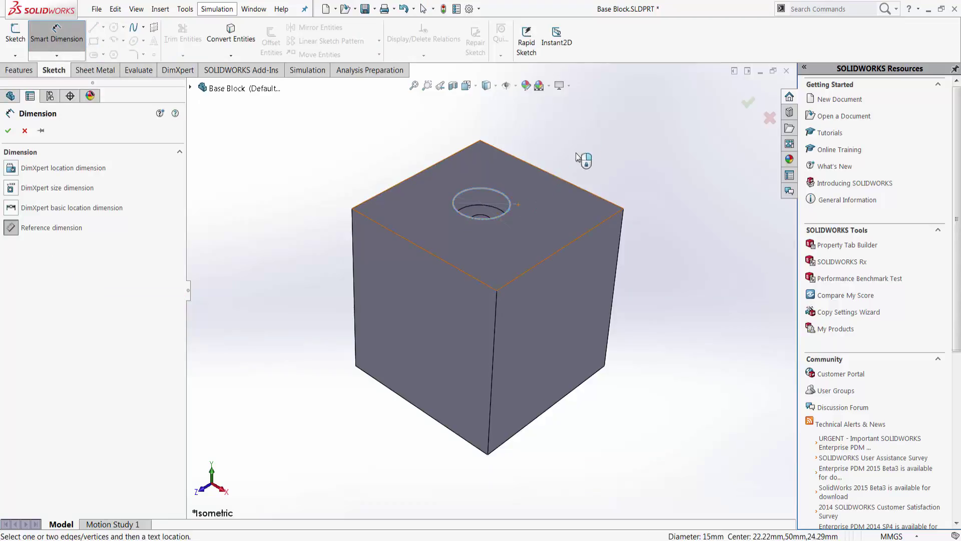
left_click(602, 135)
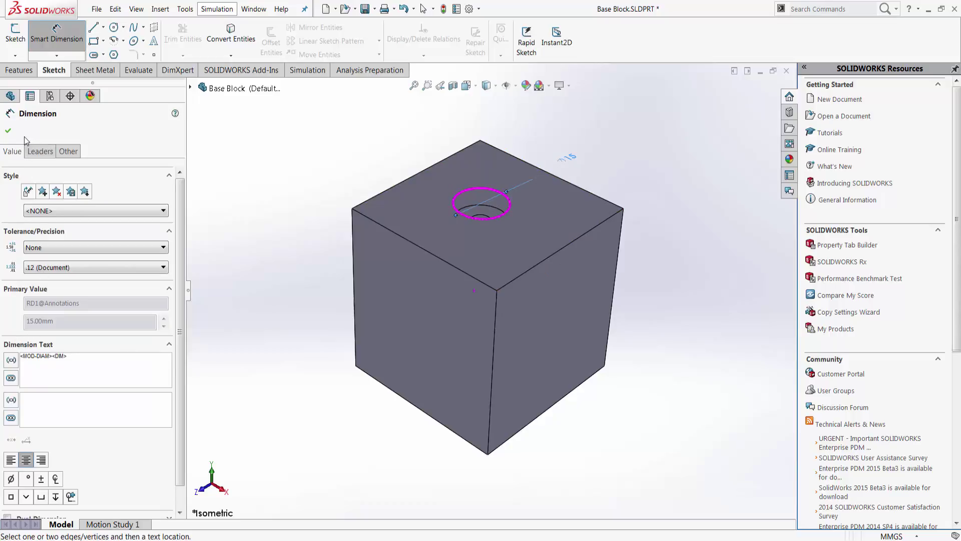
left_click(8, 129)
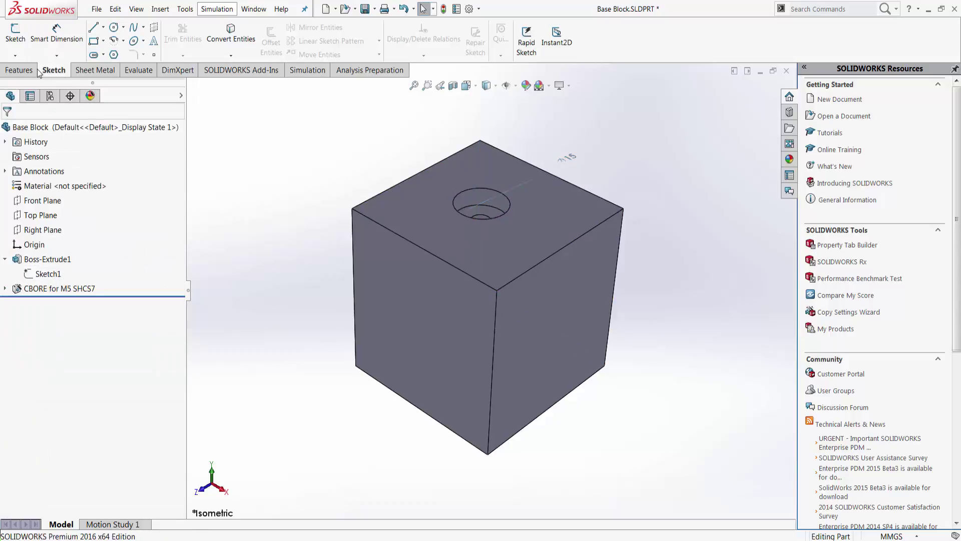
left_click(19, 70)
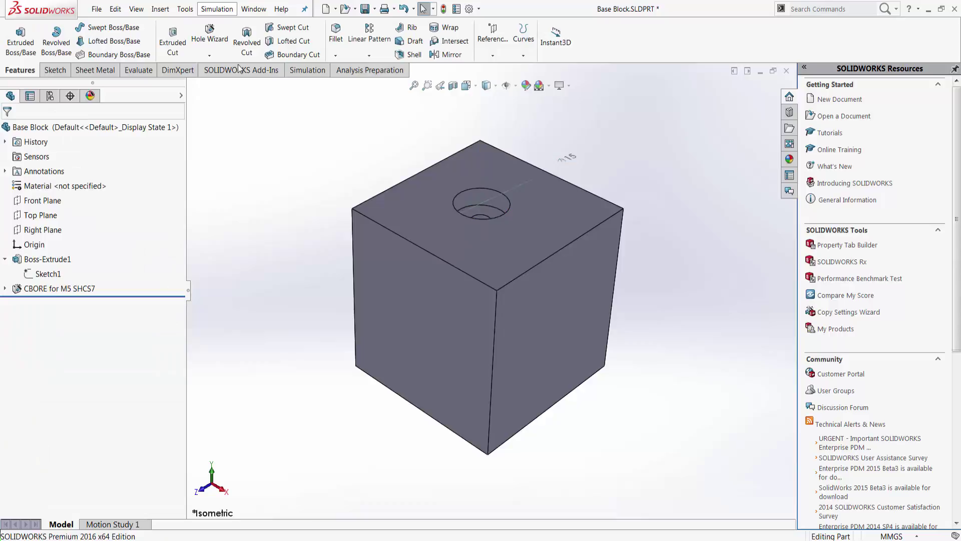
Start a new hole with the 'CBORE for M5 SHCS custom size 1' favorite applied.
left_click(212, 44)
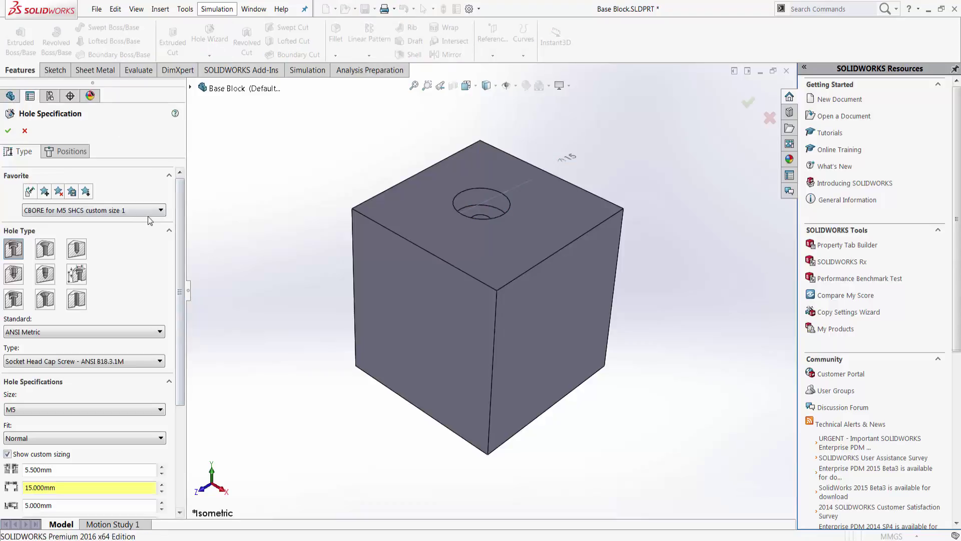
left_click(94, 211)
left_click(75, 221)
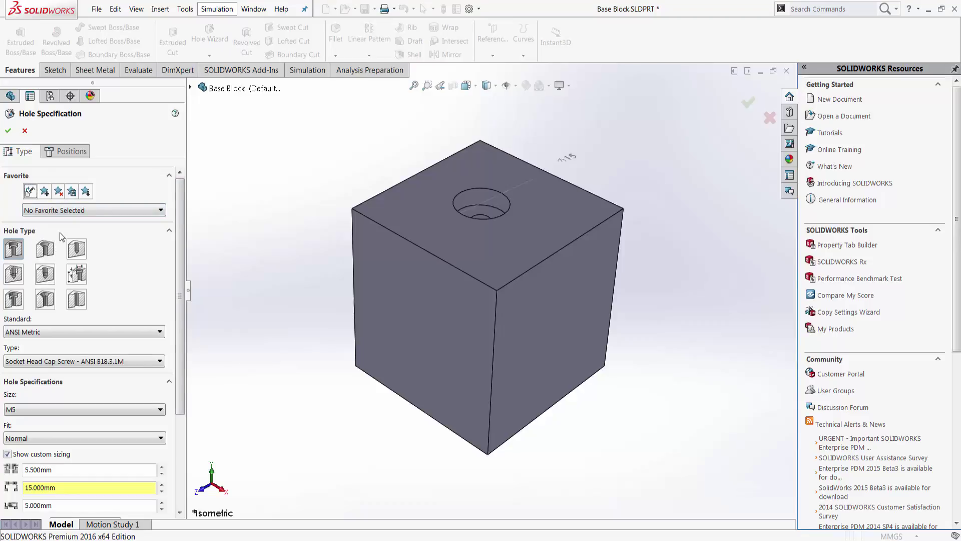
left_click(67, 213)
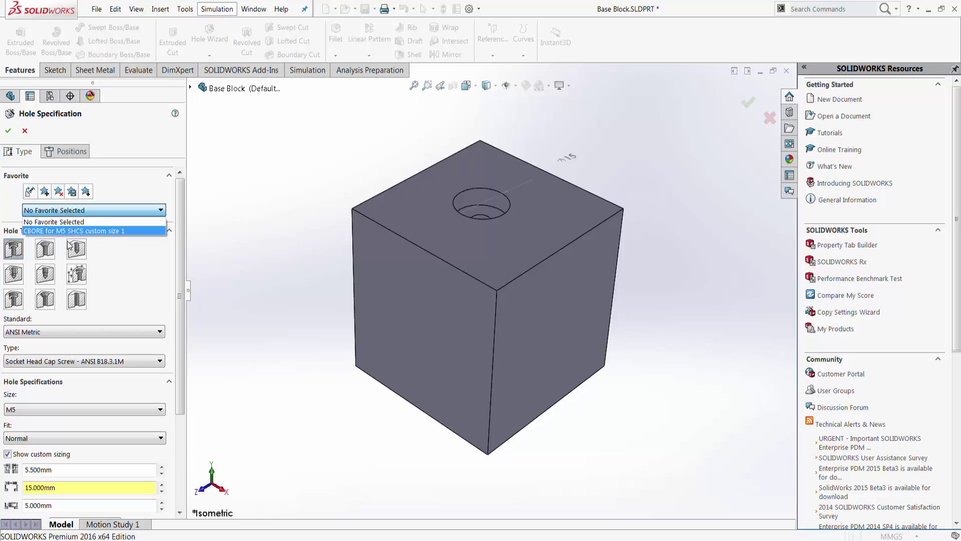
left_click(115, 231)
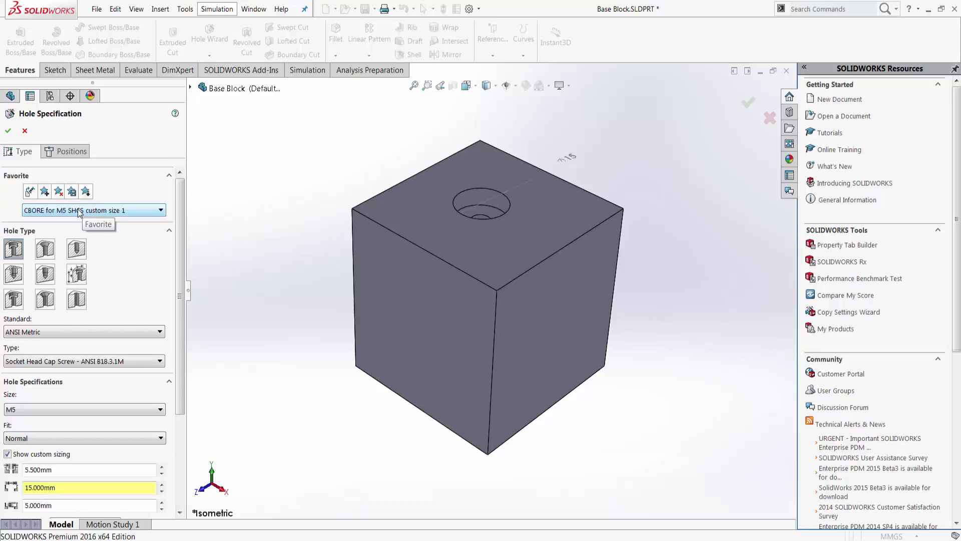
Position this hole on the cube's right face and create it.
left_click(65, 155)
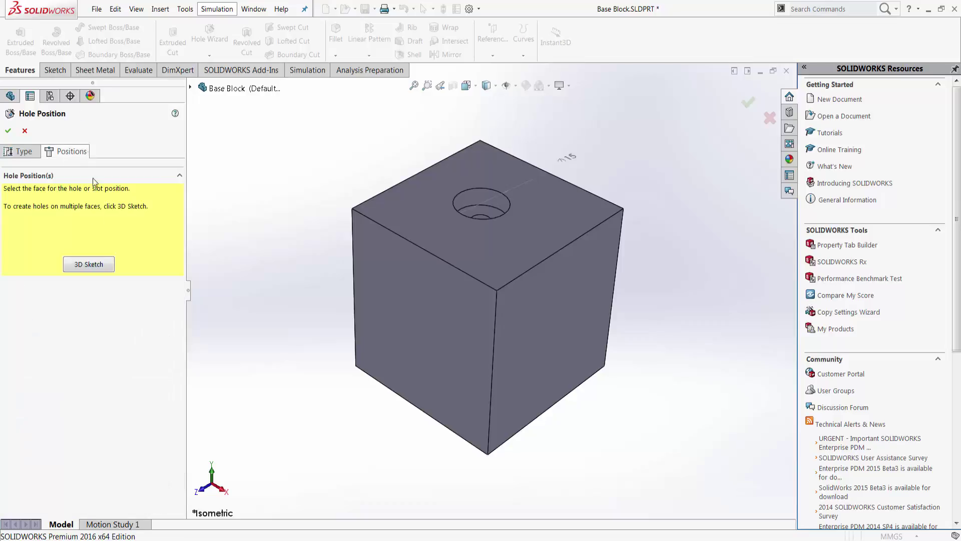
left_click(582, 320)
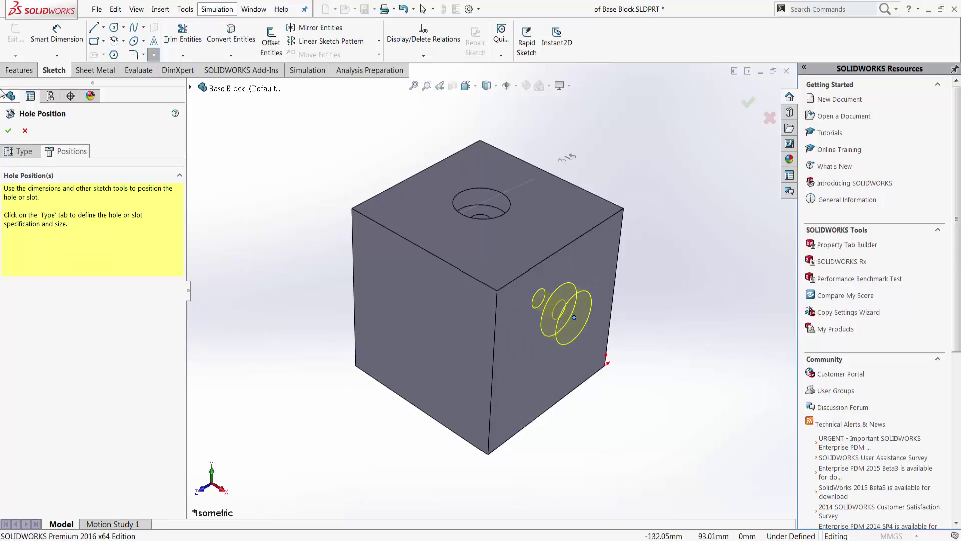
left_click(8, 130)
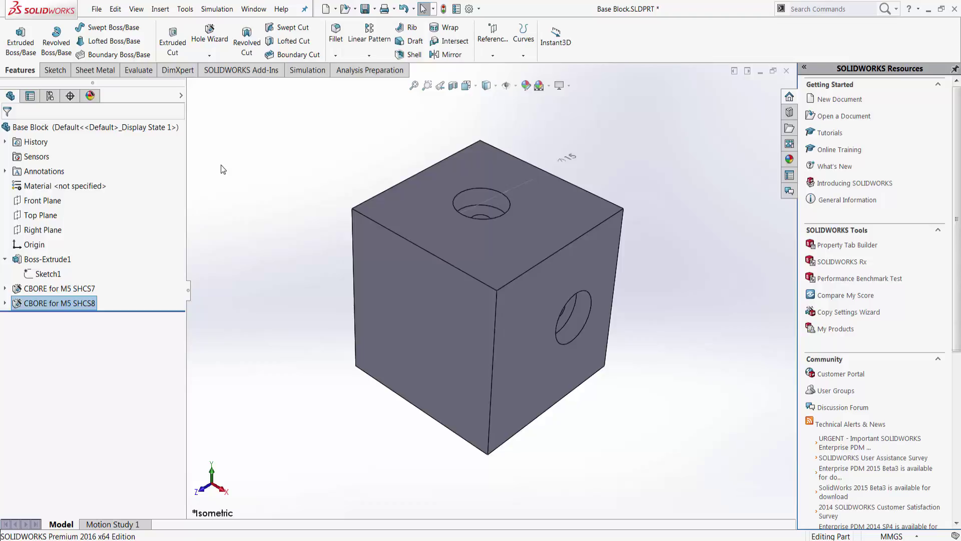
Save the M5 counterbore favorite to a file in the Hole Wizard folder.
left_click(210, 39)
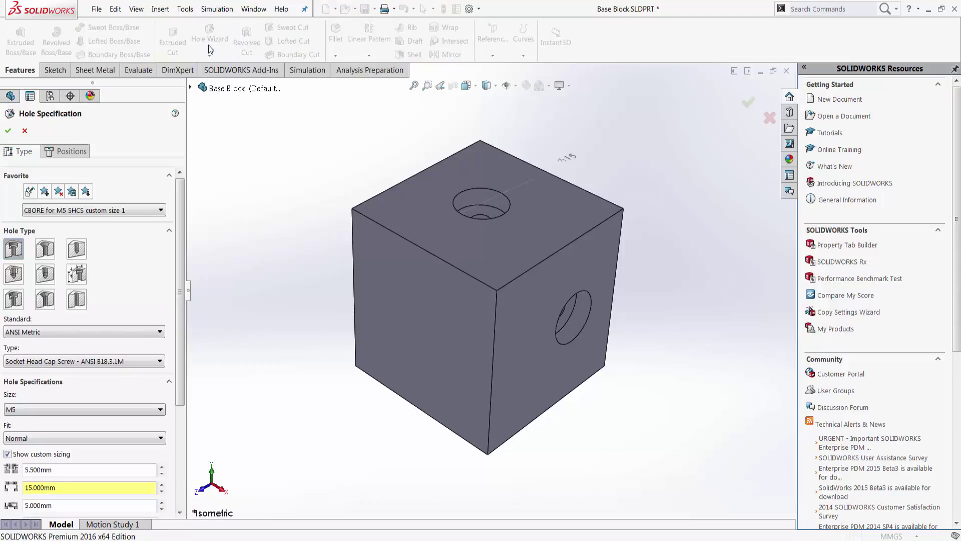
left_click(71, 192)
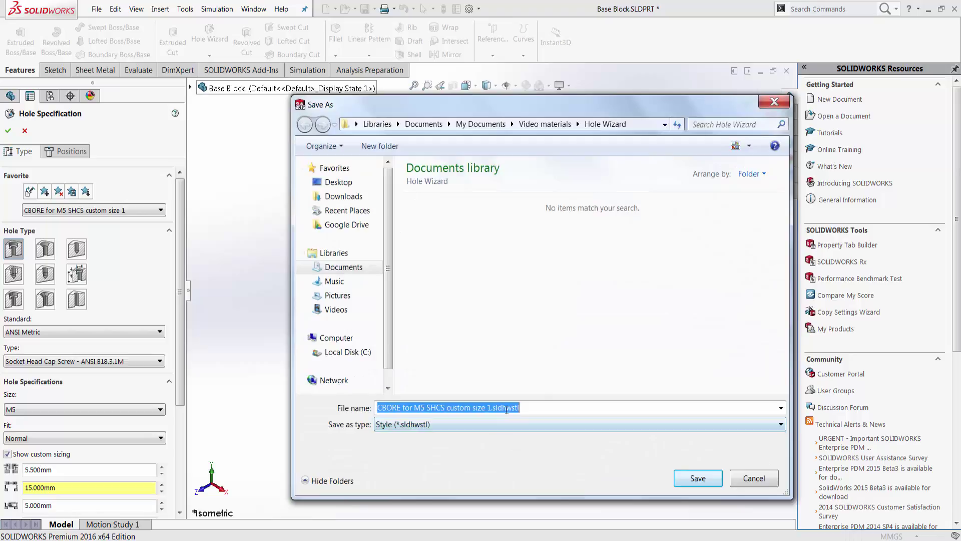
left_click(697, 478)
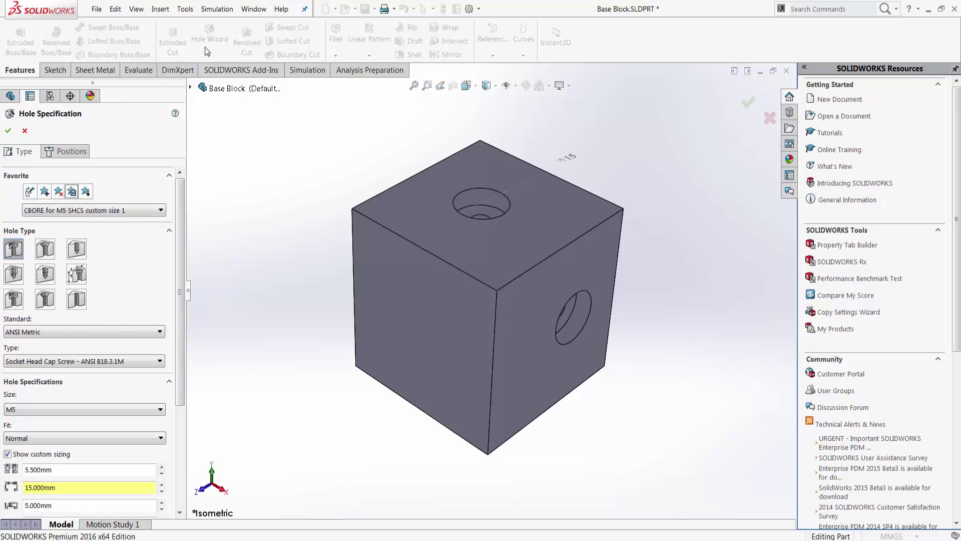
Load the 'CBORE for M5 SHCS custom size 1' favorite file into the hole specification.
left_click(86, 192)
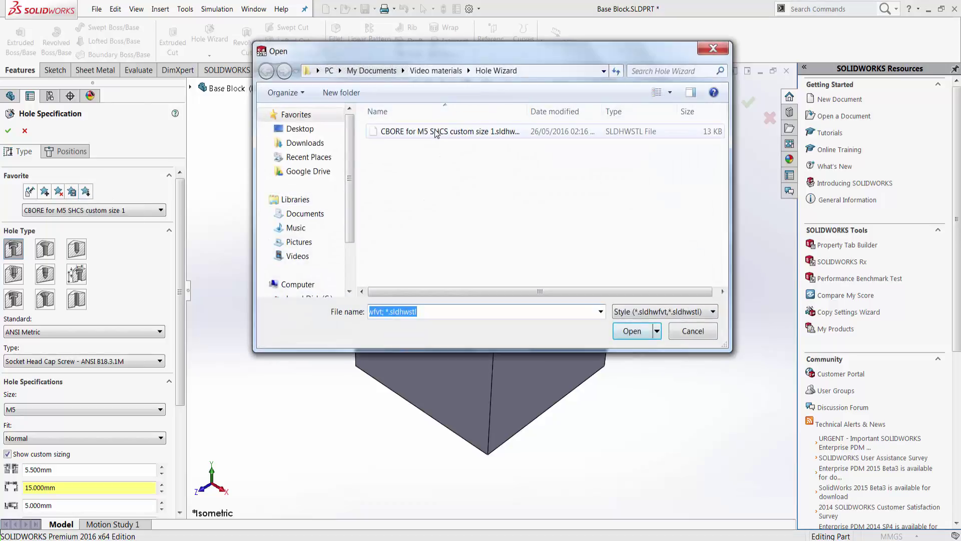
double_click(435, 135)
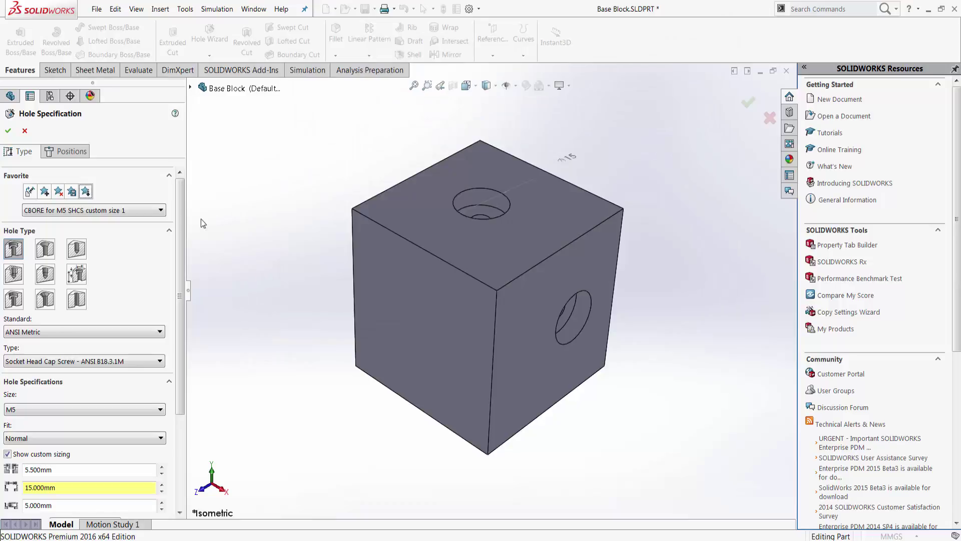